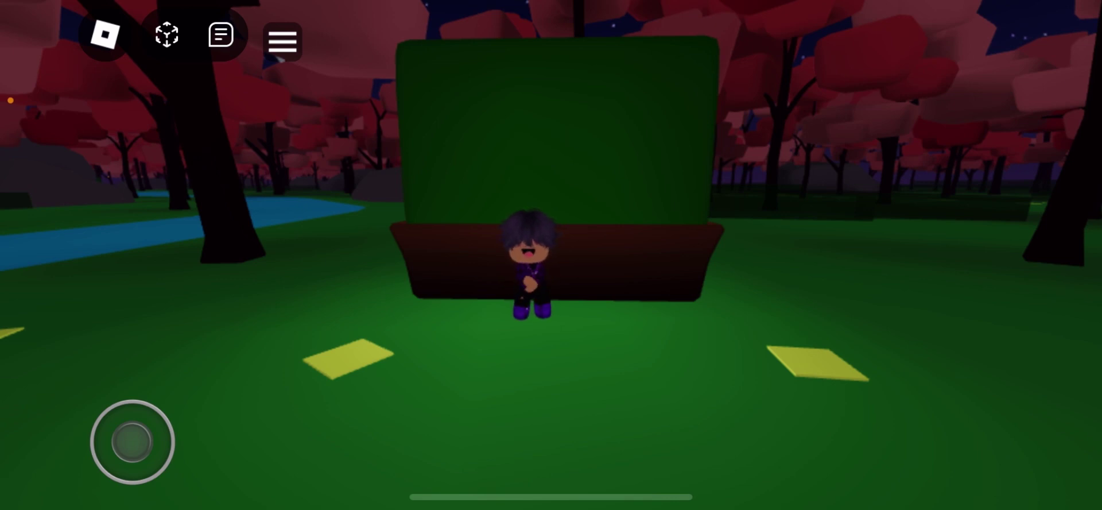
Turn the camera right toward the lamp-lit pink-tree forest
drag(861, 258, 518, 259)
drag(775, 258, 465, 259)
drag(552, 259, 543, 258)
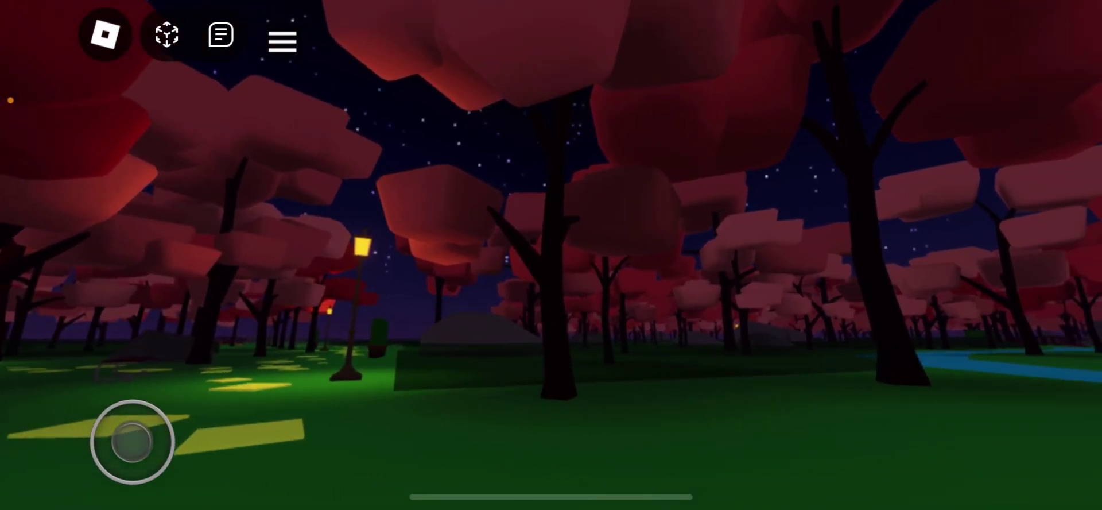
Walk through the forest and turn to face the glowing lamp post by the path
drag(146, 422, 134, 440)
drag(516, 258, 763, 258)
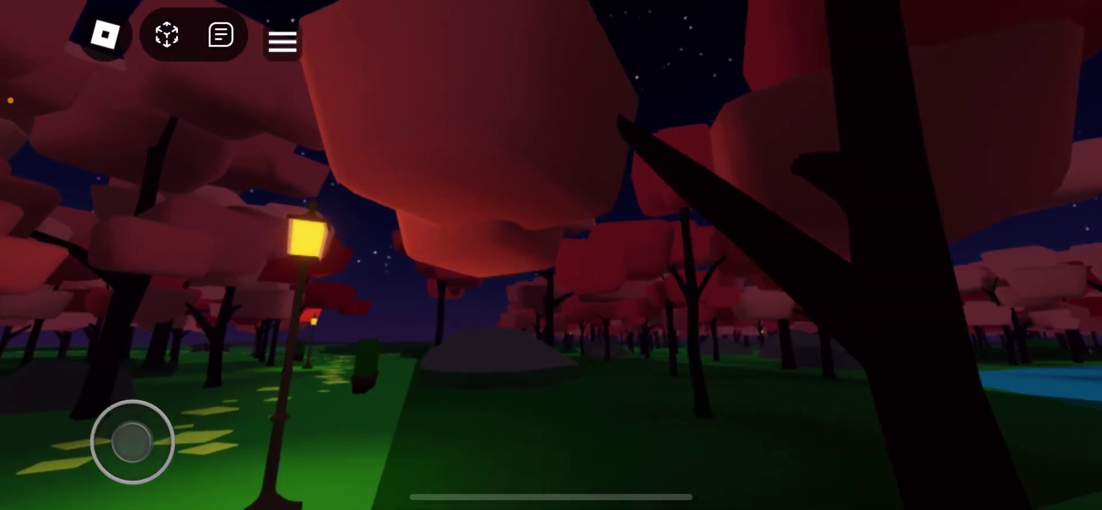
drag(603, 258, 764, 258)
drag(516, 259, 714, 259)
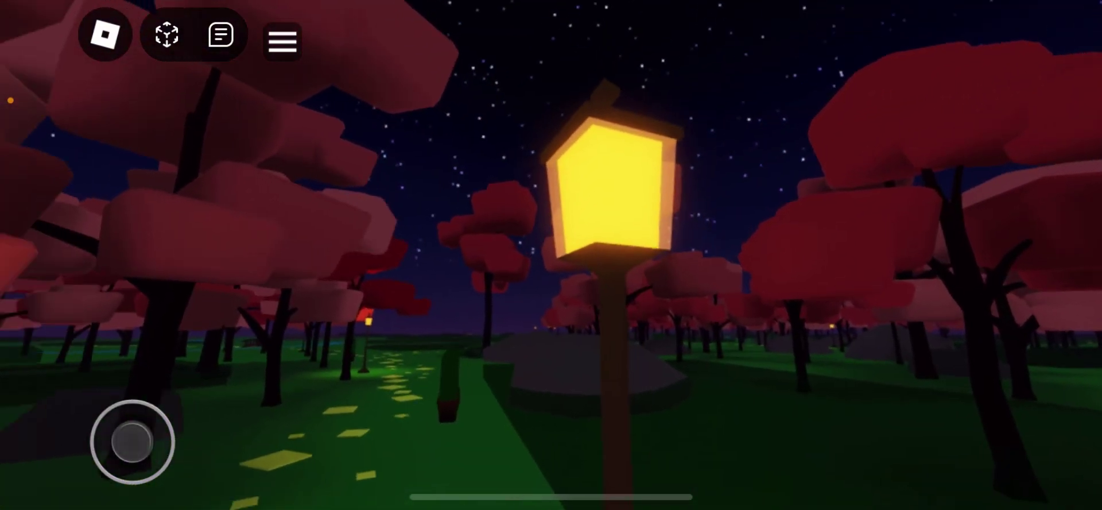
mouse_move(517, 259)
mouse_down()
mouse_move(776, 259)
mouse_move(431, 259)
mouse_move(732, 259)
mouse_up()
Walk along the dotted path around the tree to the lamp post
drag(133, 442, 139, 414)
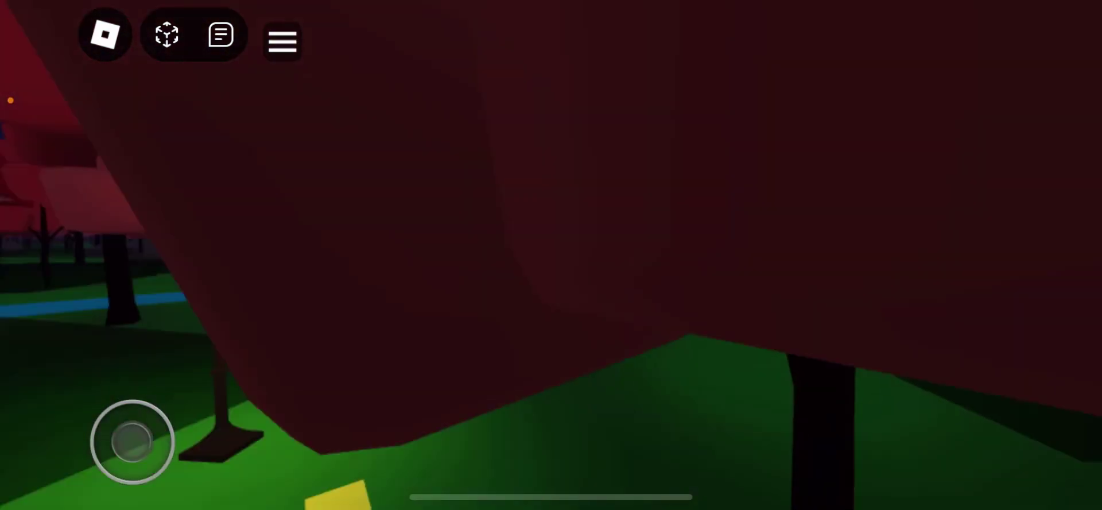
drag(518, 258, 689, 259)
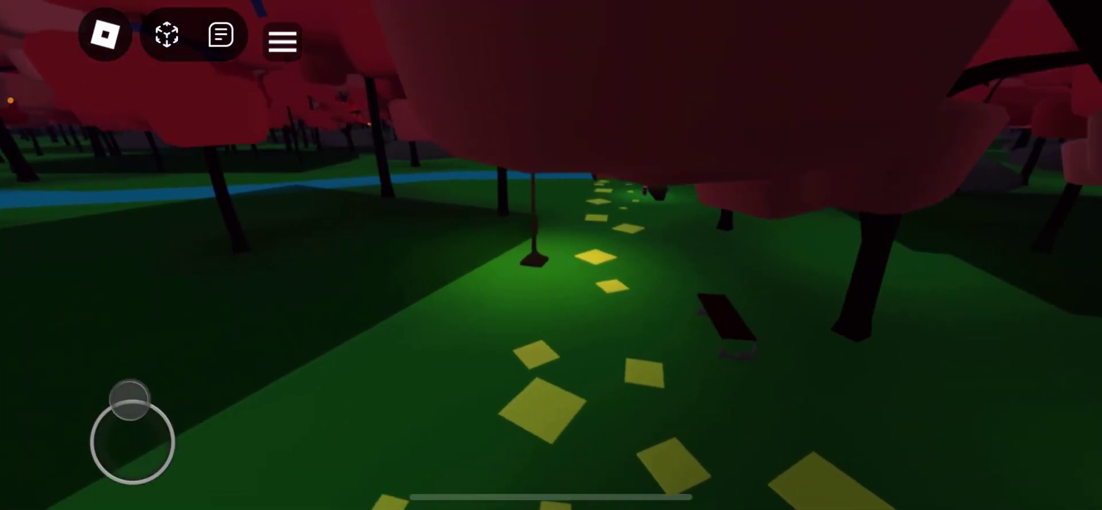
drag(603, 258, 689, 259)
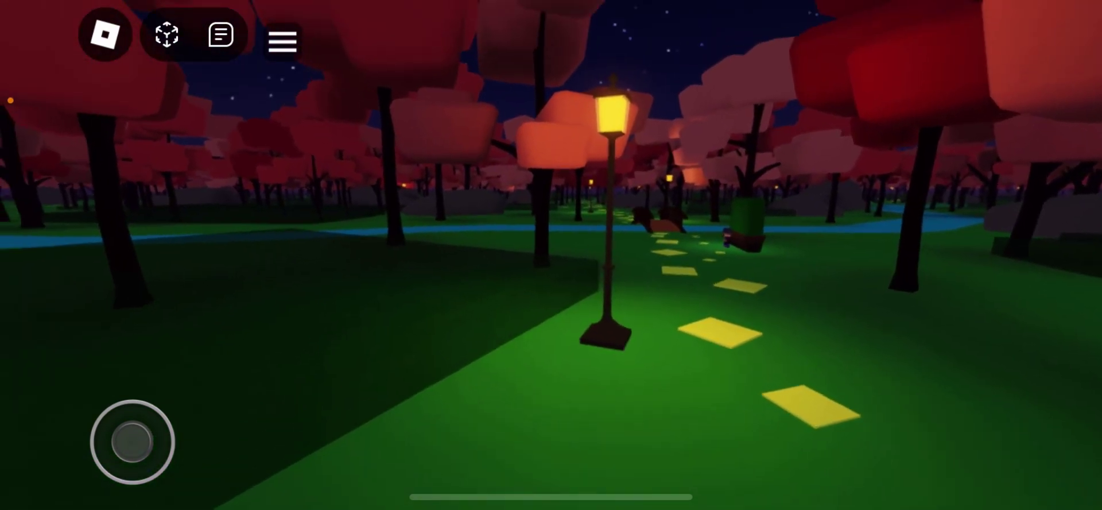
drag(132, 441, 138, 423)
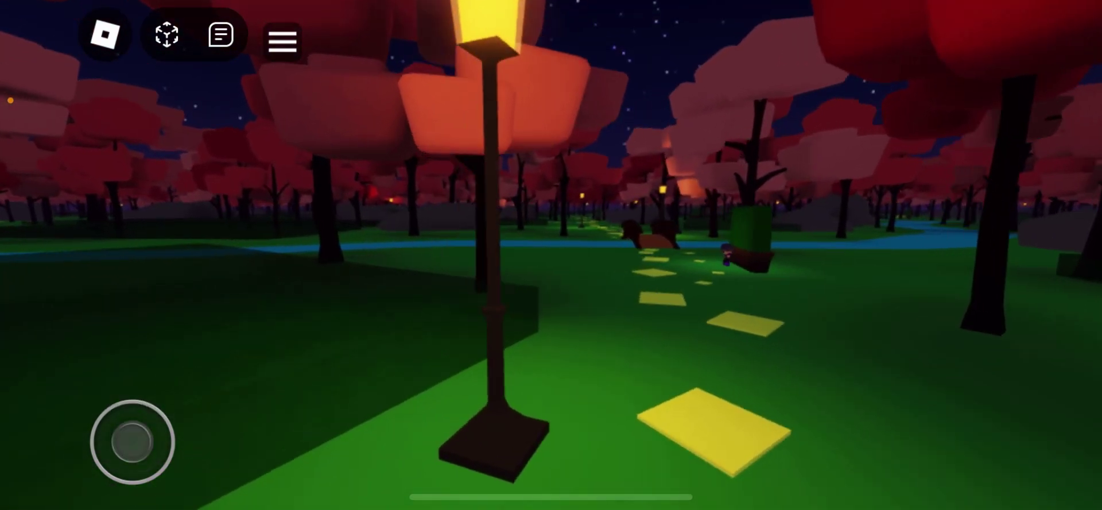
Tilt the view up to the starry sky, then back down to the forest
drag(689, 216, 689, 371)
mouse_move(689, 259)
mouse_down()
mouse_move(689, 354)
mouse_move(638, 361)
mouse_move(465, 328)
mouse_up()
mouse_move(690, 345)
mouse_down()
mouse_move(525, 250)
mouse_move(302, 224)
mouse_move(672, 258)
mouse_move(517, 241)
mouse_up()
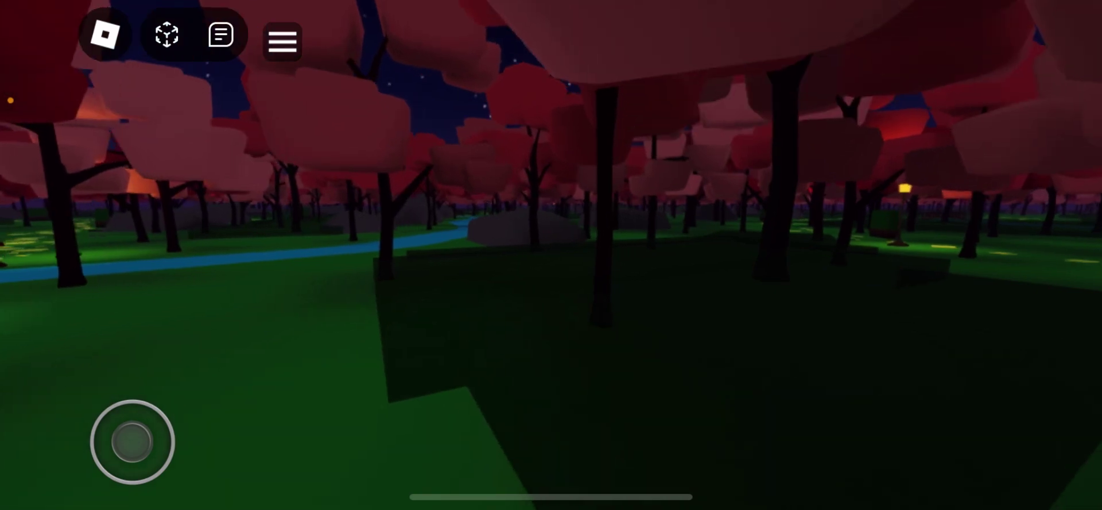
drag(132, 443, 112, 473)
mouse_move(689, 301)
mouse_down()
mouse_move(560, 285)
mouse_move(516, 301)
mouse_move(535, 284)
mouse_up()
Look down at the bench on the grass, then tilt up past the trees to the sky
mouse_move(689, 345)
mouse_down()
mouse_move(689, 259)
mouse_move(732, 250)
mouse_up()
drag(689, 302, 603, 285)
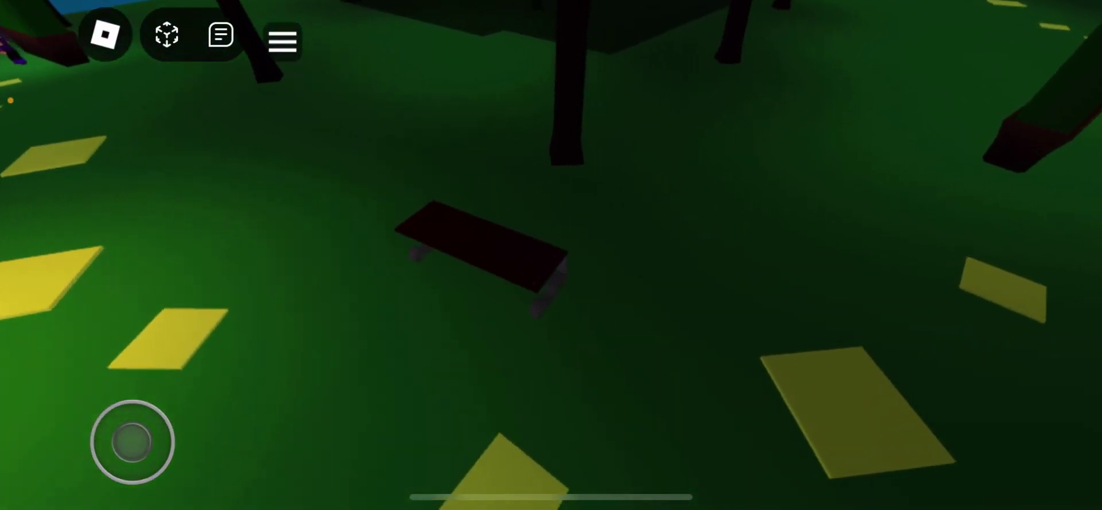
mouse_move(132, 443)
mouse_down()
mouse_move(97, 421)
mouse_move(131, 444)
mouse_up()
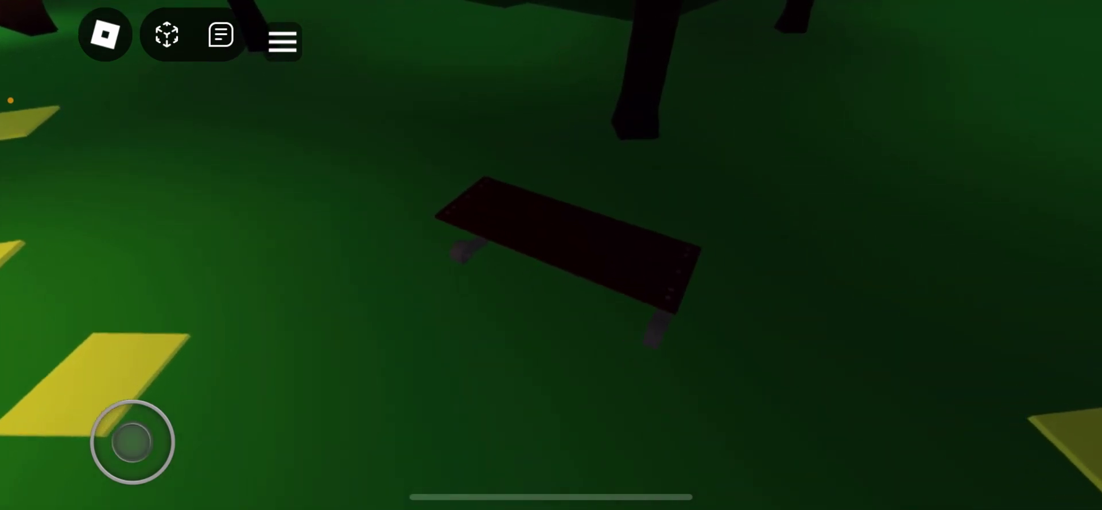
drag(117, 449, 172, 443)
drag(689, 215, 689, 344)
drag(689, 302, 560, 301)
mouse_move(689, 259)
mouse_down()
mouse_move(560, 328)
mouse_move(672, 328)
mouse_move(586, 263)
mouse_up()
Look down the path at the grey rock and bench, then turn to the lit path
drag(689, 301, 642, 276)
drag(689, 345, 633, 164)
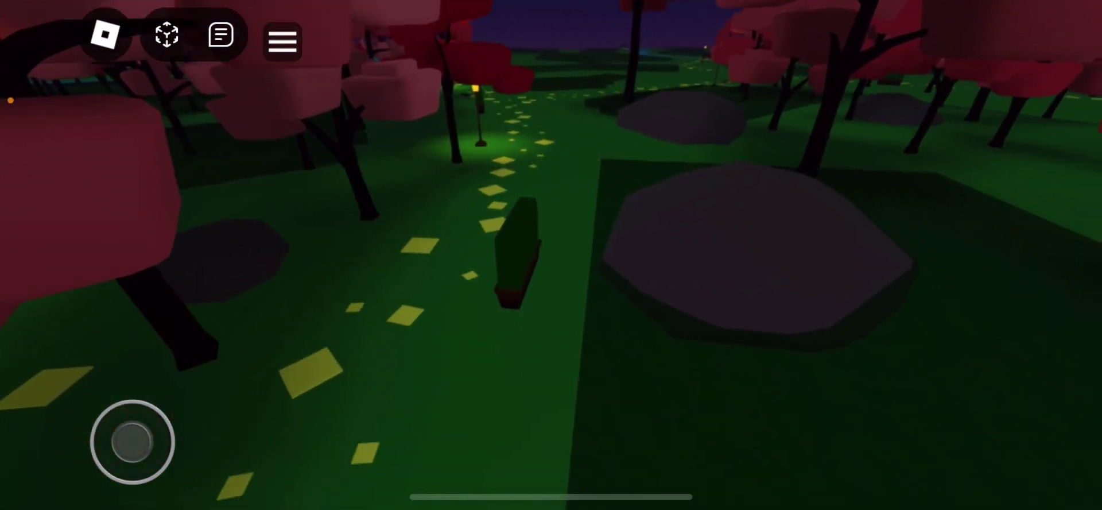
mouse_move(689, 302)
mouse_down()
mouse_move(689, 228)
mouse_move(582, 327)
mouse_up()
mouse_move(689, 259)
mouse_down()
mouse_move(525, 258)
mouse_move(638, 233)
mouse_move(702, 258)
mouse_move(586, 258)
mouse_move(620, 241)
mouse_move(689, 259)
mouse_move(775, 258)
mouse_up()
mouse_move(689, 258)
mouse_down()
mouse_move(620, 259)
mouse_move(689, 259)
mouse_up()
drag(602, 258, 818, 258)
Walk past the green bin into the field and turn left toward the river
drag(132, 441, 116, 399)
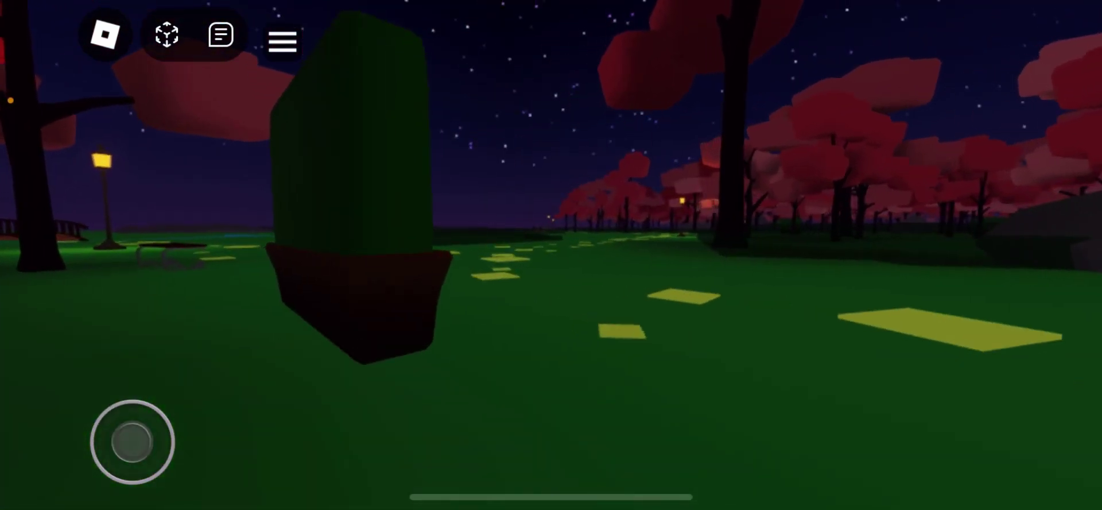
drag(131, 441, 135, 398)
drag(775, 258, 603, 258)
drag(135, 398, 97, 421)
drag(603, 259, 948, 259)
mouse_move(132, 441)
mouse_down()
mouse_move(121, 399)
mouse_move(138, 399)
mouse_up()
Fly the free camera over the grass along the river to the wooden footbridge
drag(775, 259, 603, 259)
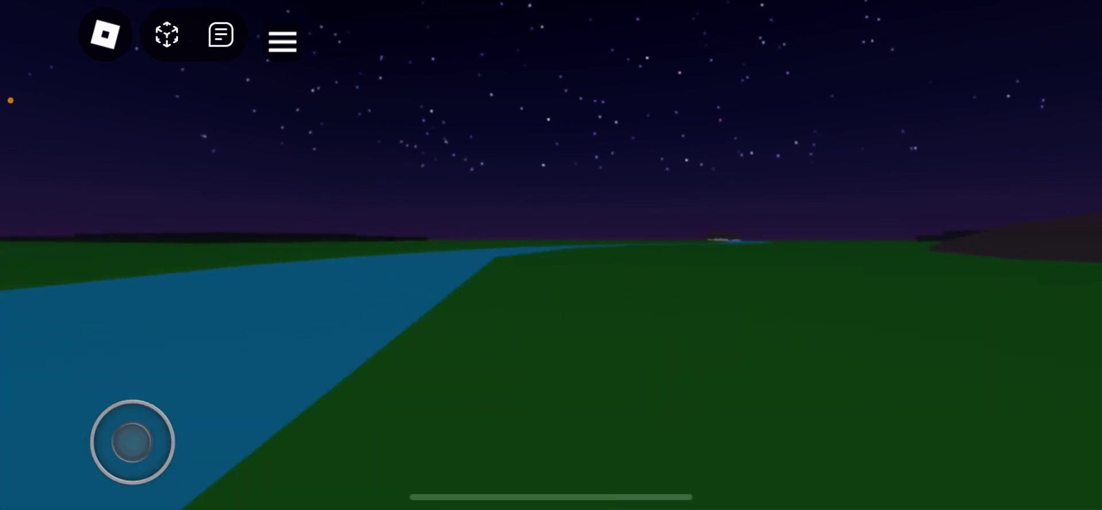
mouse_move(132, 442)
mouse_down()
mouse_move(135, 399)
mouse_move(150, 402)
mouse_move(129, 397)
mouse_move(137, 400)
mouse_up()
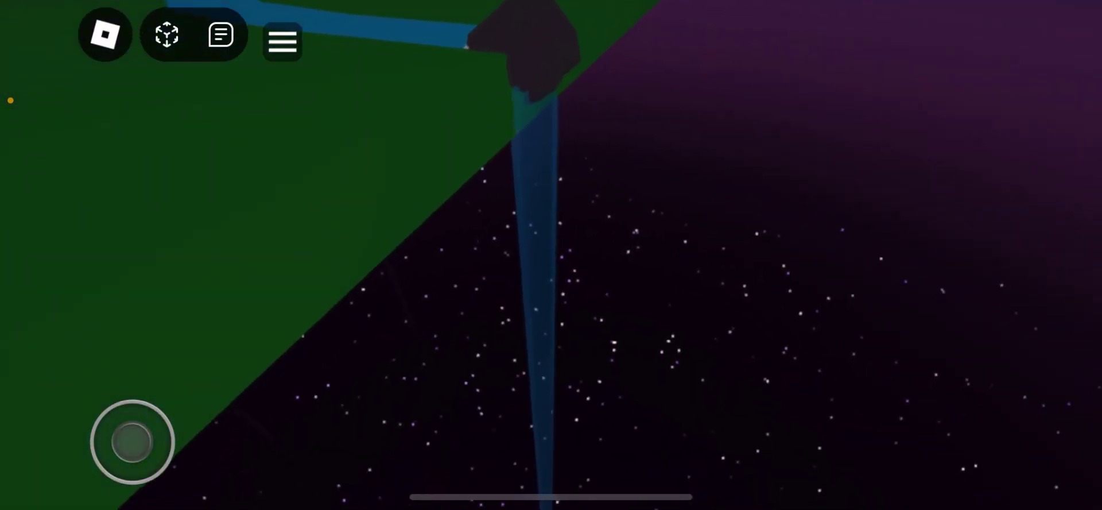
drag(131, 442, 128, 399)
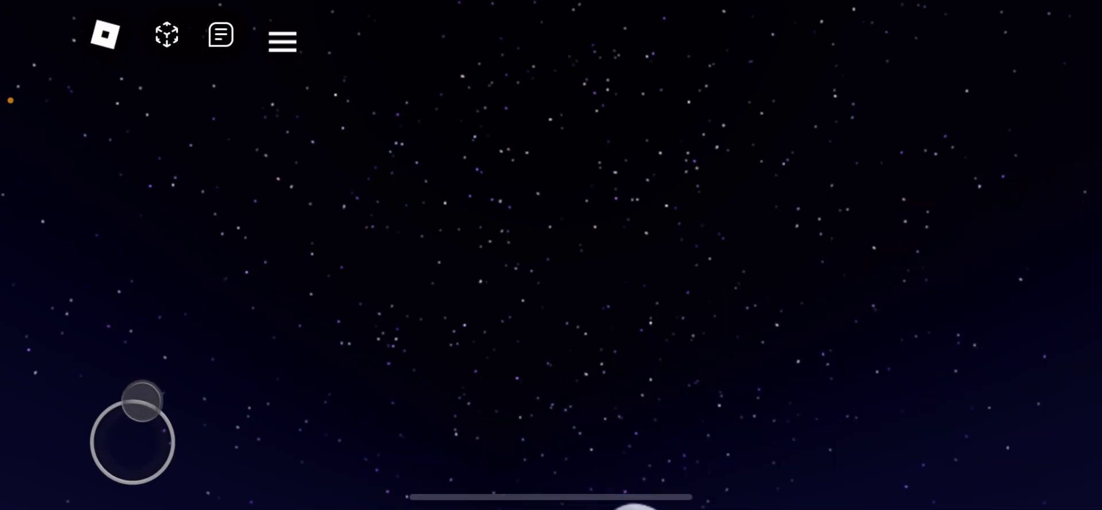
drag(126, 398, 140, 399)
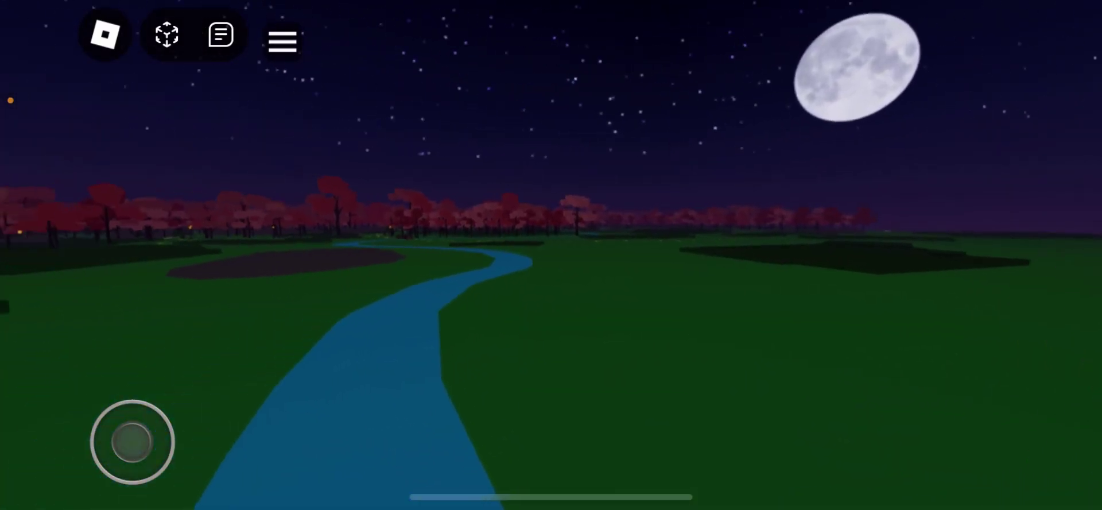
drag(132, 442, 106, 406)
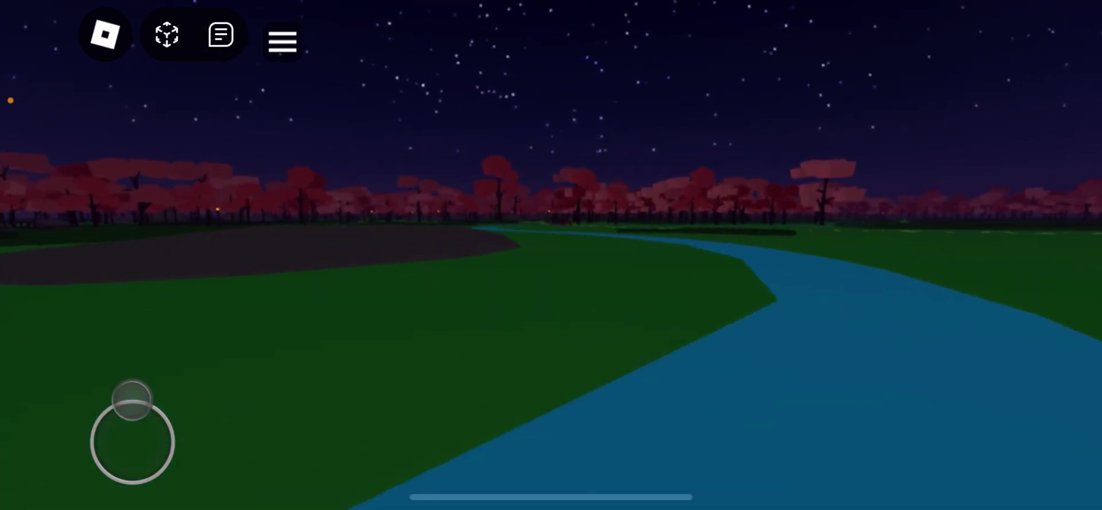
drag(152, 406, 134, 396)
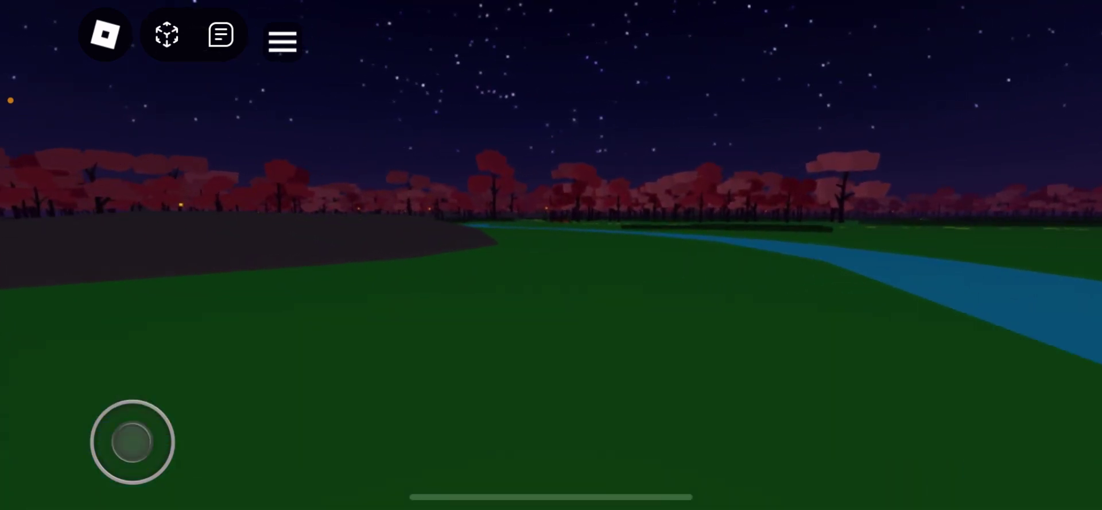
mouse_move(132, 442)
mouse_down()
mouse_move(122, 400)
mouse_move(133, 401)
mouse_up()
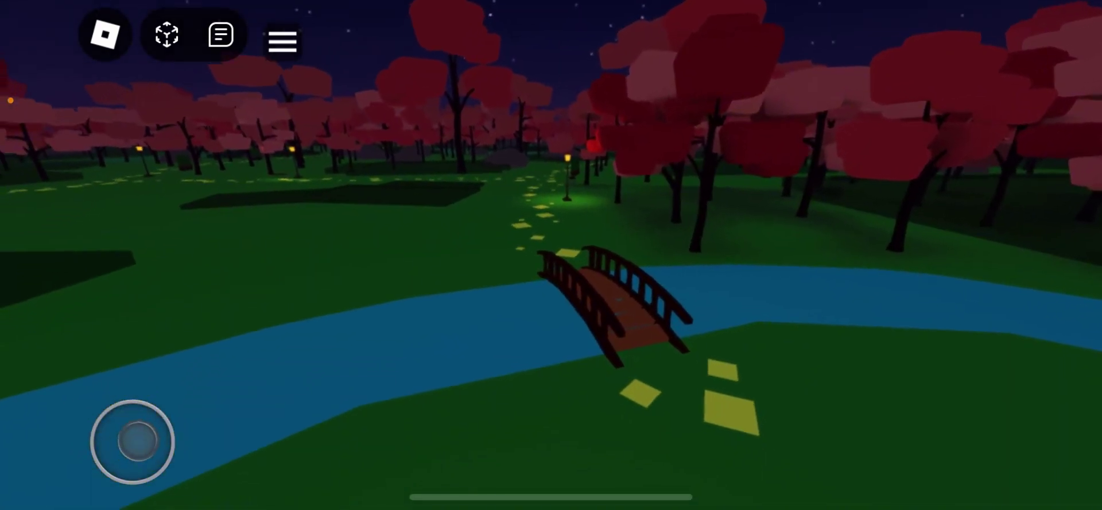
Fly past the bridge toward the lamp-lit path and the moonlit open field
mouse_move(132, 398)
mouse_down()
mouse_move(131, 442)
mouse_move(122, 401)
mouse_move(143, 401)
mouse_up()
mouse_move(132, 442)
mouse_down()
mouse_move(116, 399)
mouse_move(152, 405)
mouse_move(121, 399)
mouse_move(143, 399)
mouse_move(132, 442)
mouse_move(99, 413)
mouse_move(92, 439)
mouse_move(97, 418)
mouse_move(140, 396)
mouse_move(109, 405)
mouse_move(133, 397)
mouse_move(163, 415)
mouse_up()
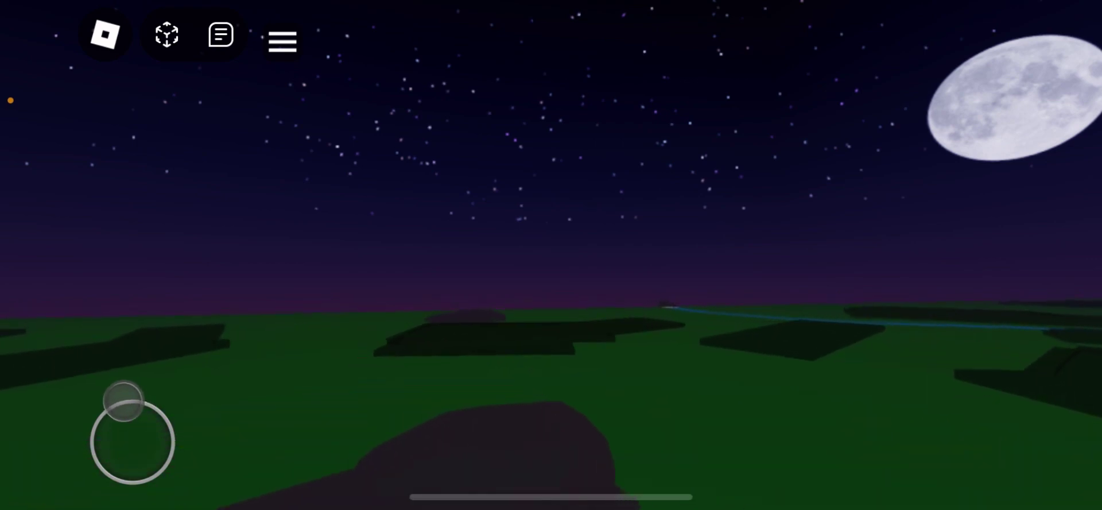
Tilt the view from the moon down to the grass, then glide over the forest and rivers
drag(124, 402, 129, 405)
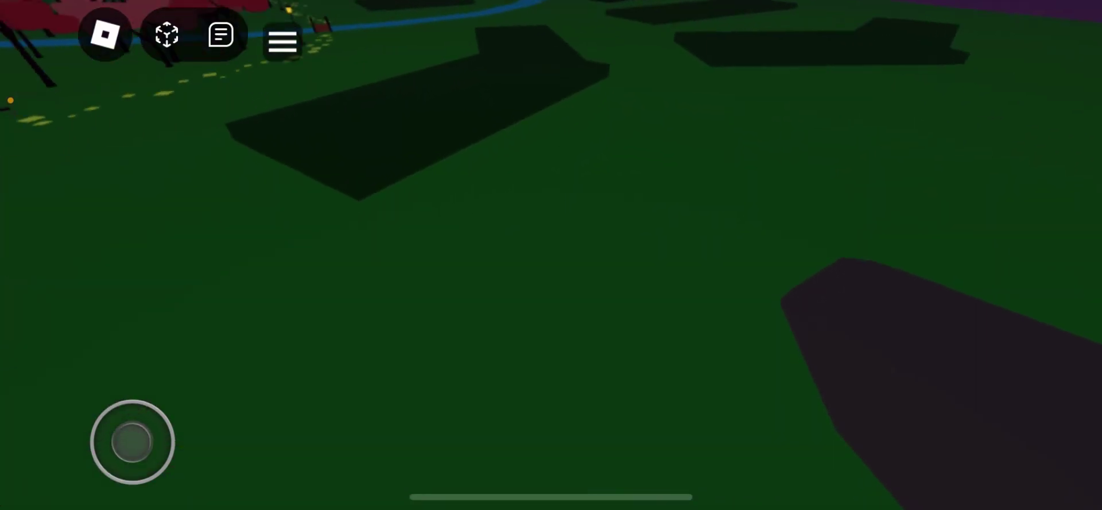
mouse_move(132, 441)
mouse_down()
mouse_move(126, 480)
mouse_move(148, 476)
mouse_move(122, 483)
mouse_move(147, 483)
mouse_move(109, 472)
mouse_up()
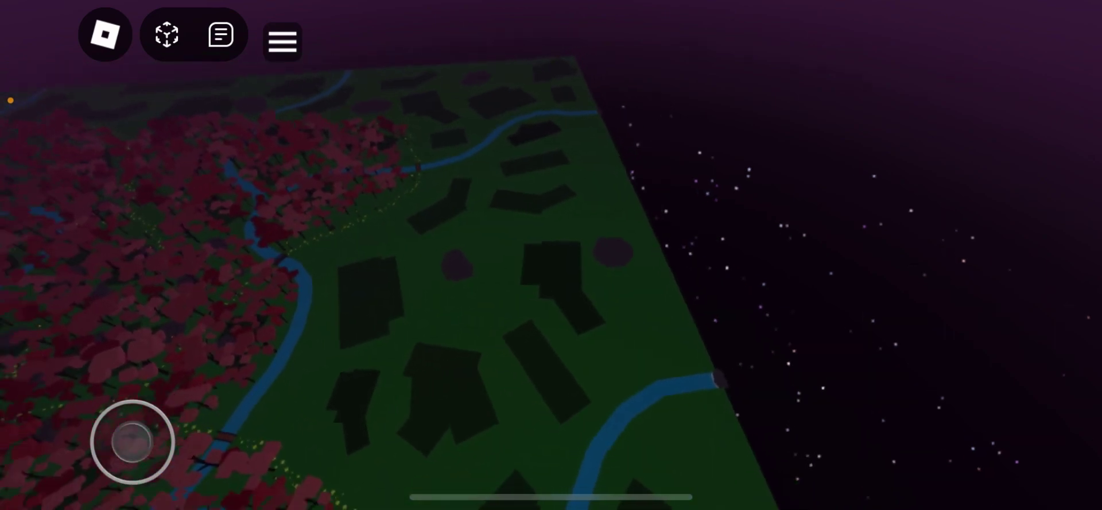
drag(551, 259, 862, 259)
mouse_move(131, 442)
mouse_down()
mouse_move(123, 479)
mouse_move(152, 462)
mouse_up()
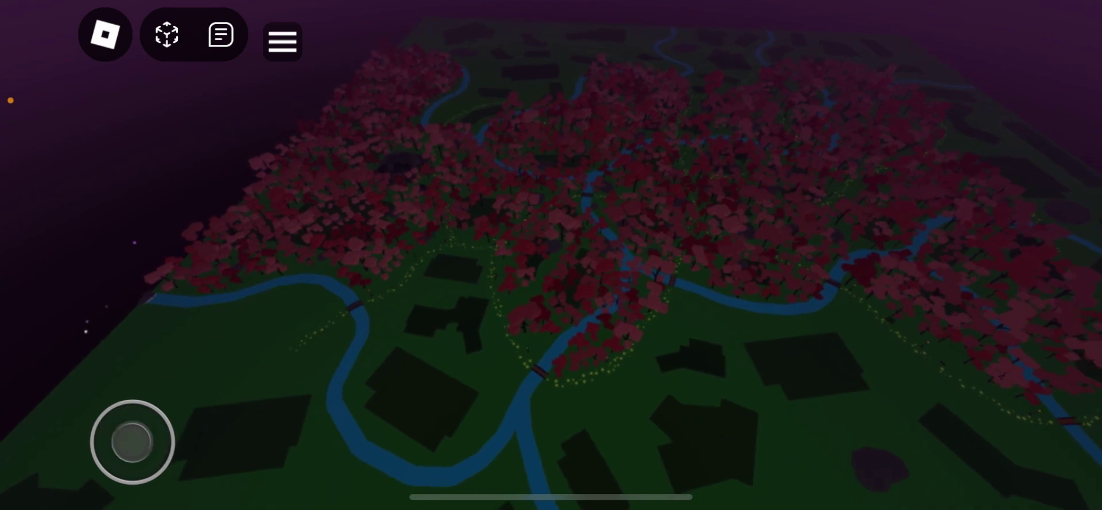
drag(140, 484, 175, 440)
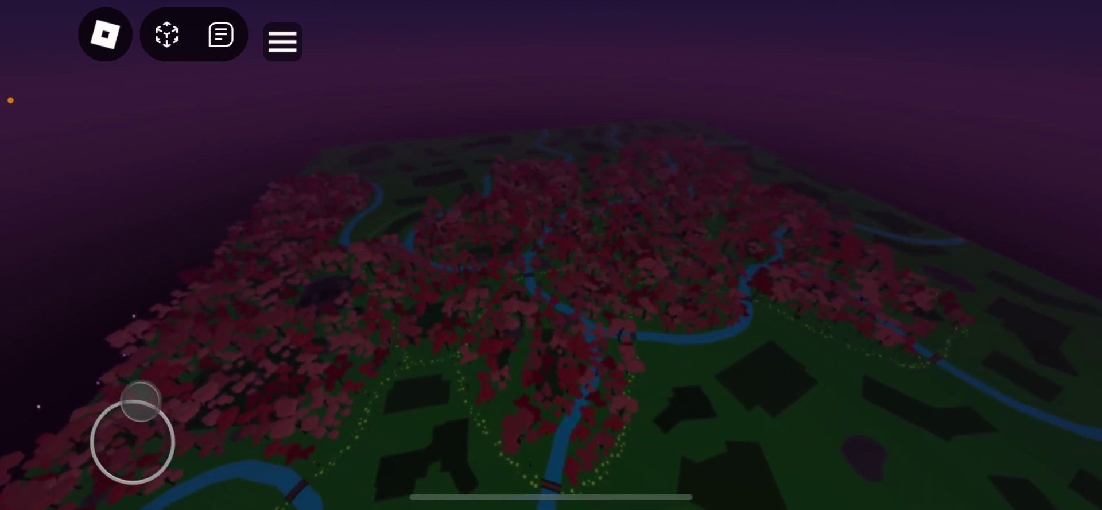
Pan the overhead view across different areas of the forest map
drag(142, 401, 165, 416)
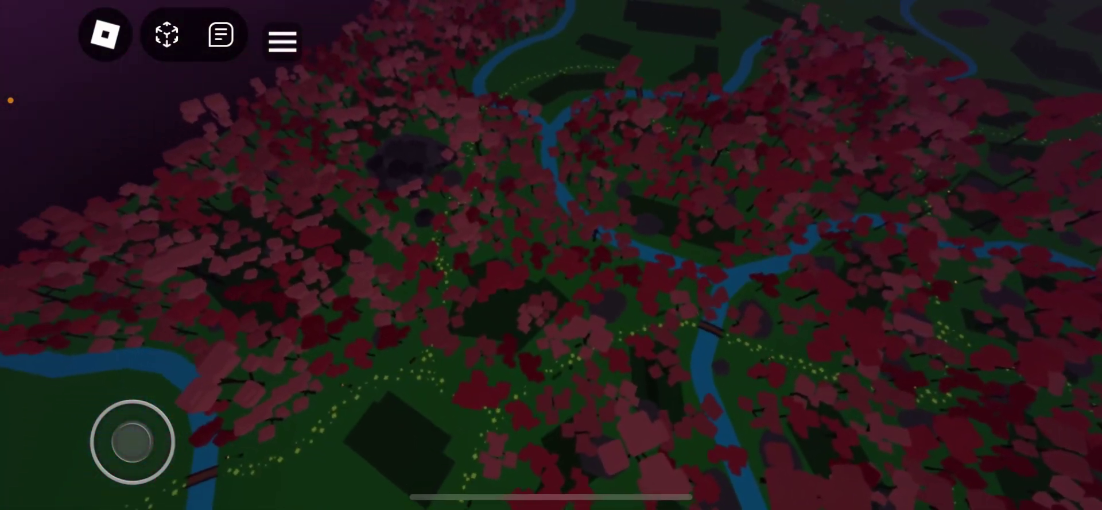
drag(132, 442, 112, 478)
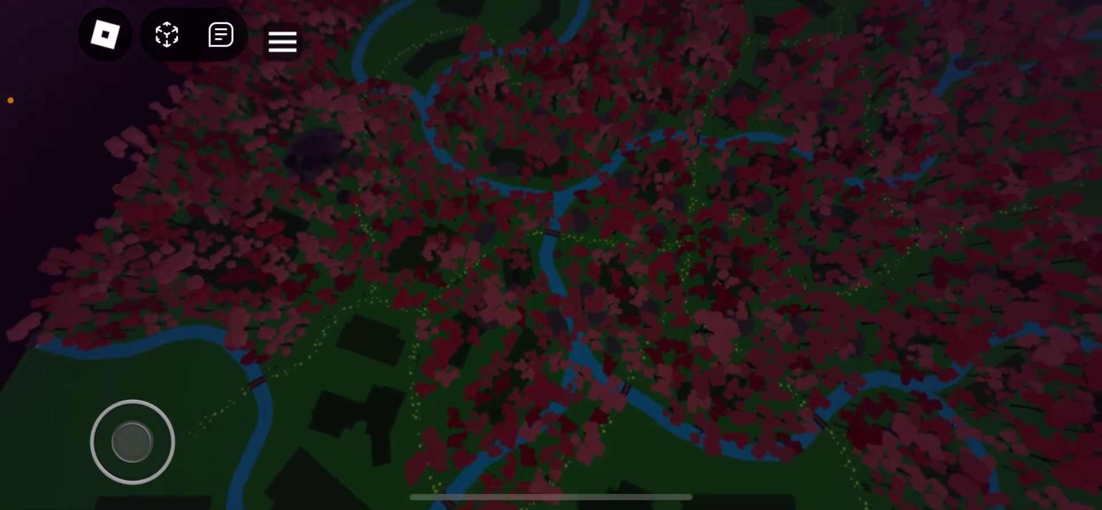
drag(132, 442, 151, 479)
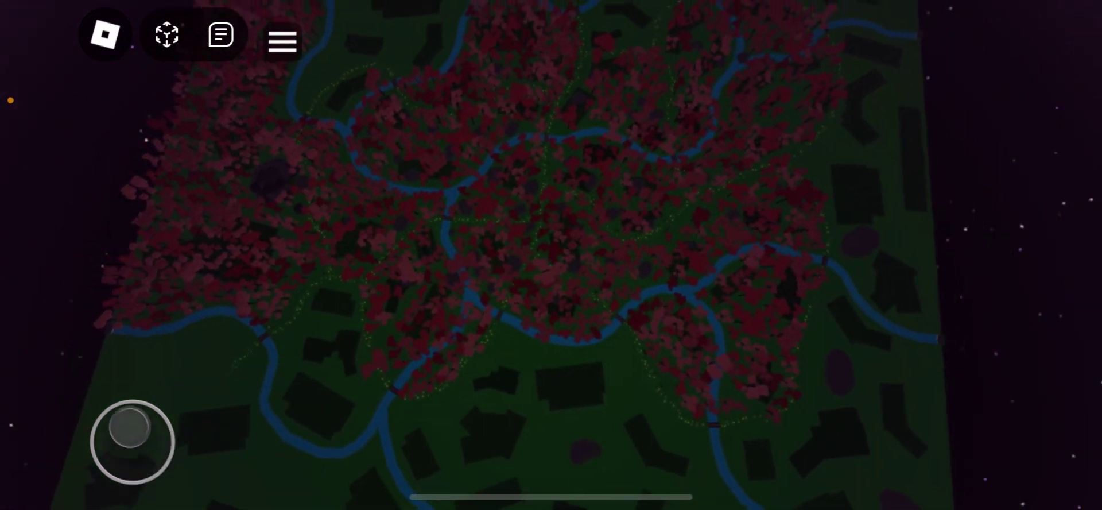
Tilt to an angled view of the map, then exit Freecam to the avatar
drag(132, 410, 109, 406)
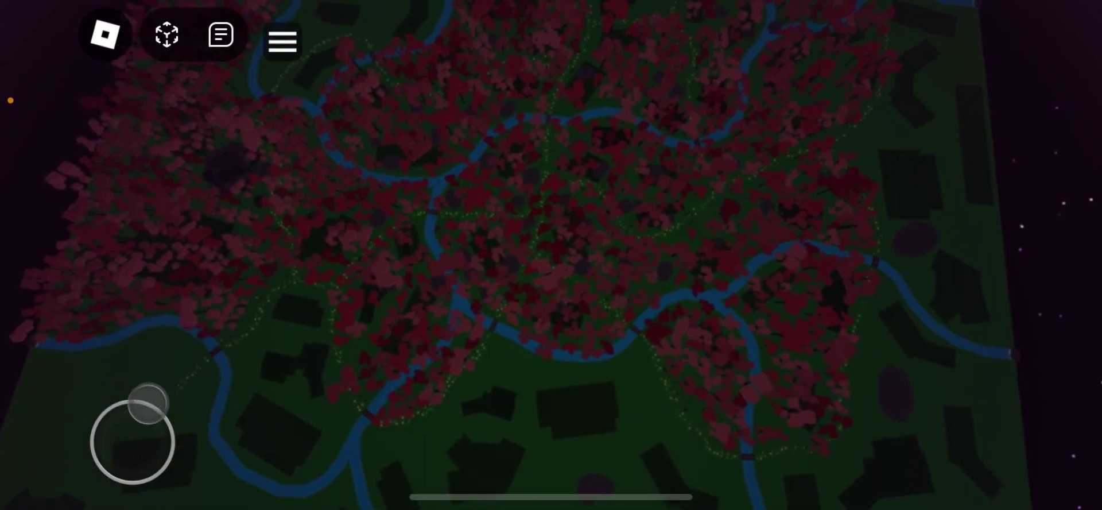
drag(145, 402, 130, 393)
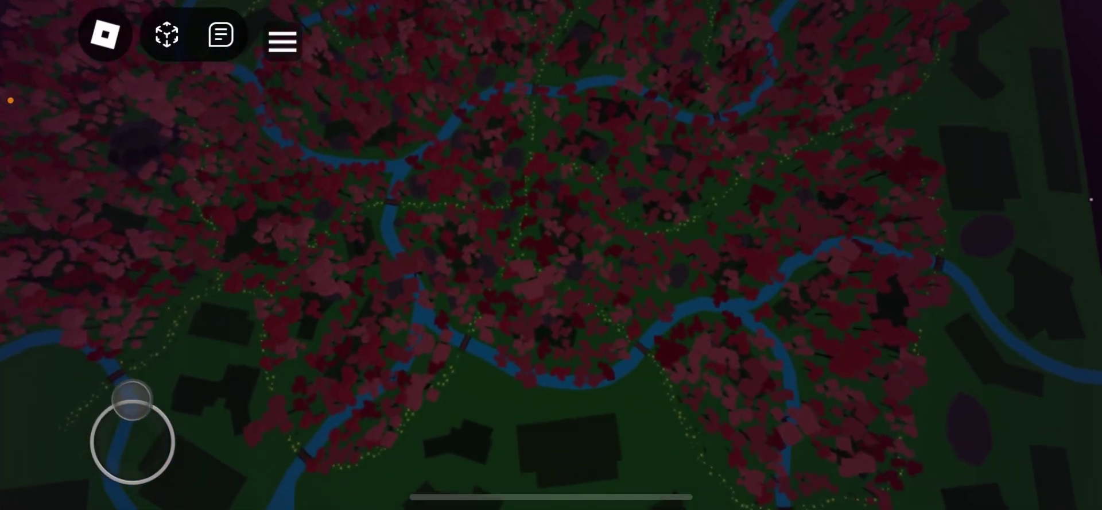
drag(132, 442, 135, 400)
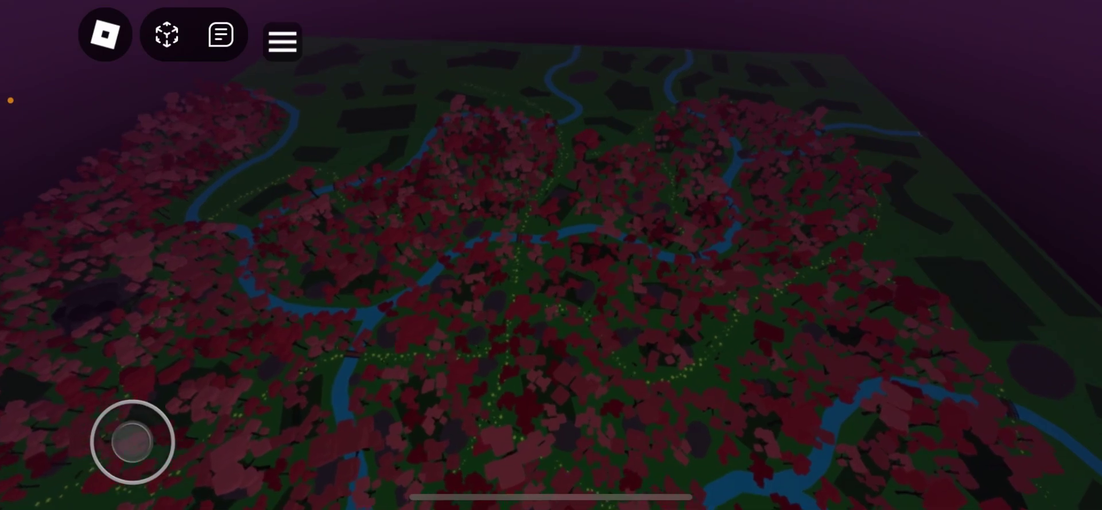
click(334, 87)
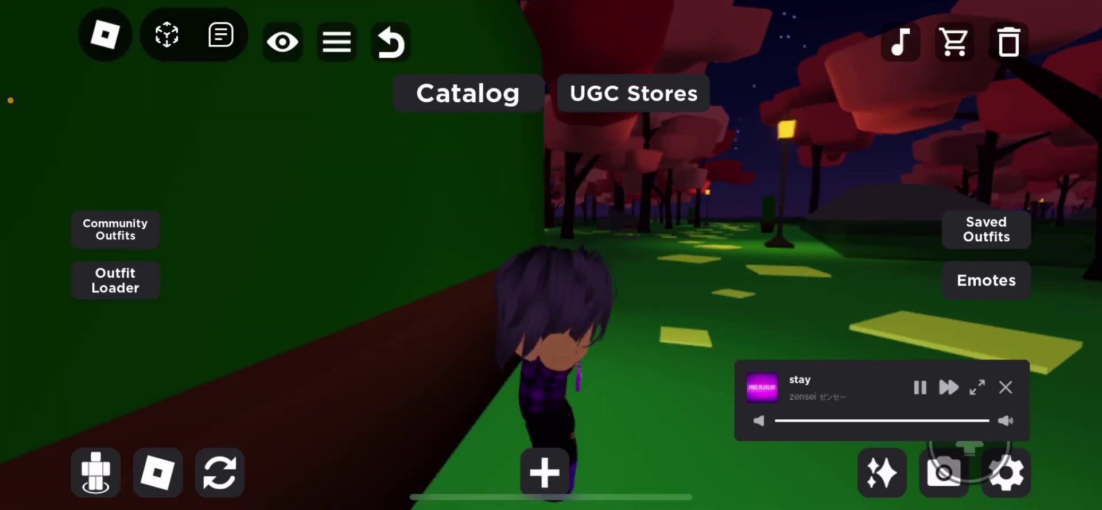
Hide the game UI with the eye icon and orbit to face the avatar before the hedge
click(282, 41)
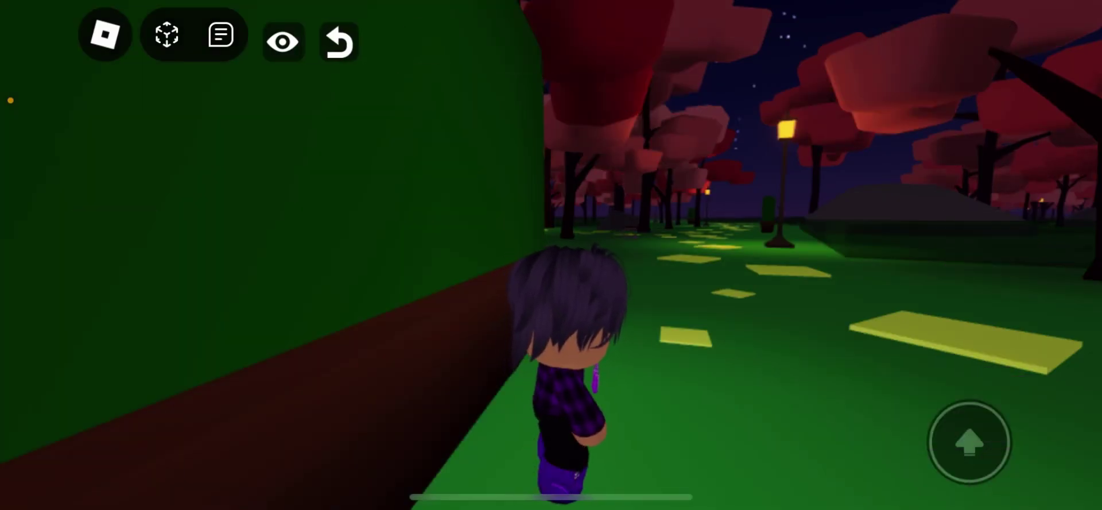
drag(604, 216, 947, 215)
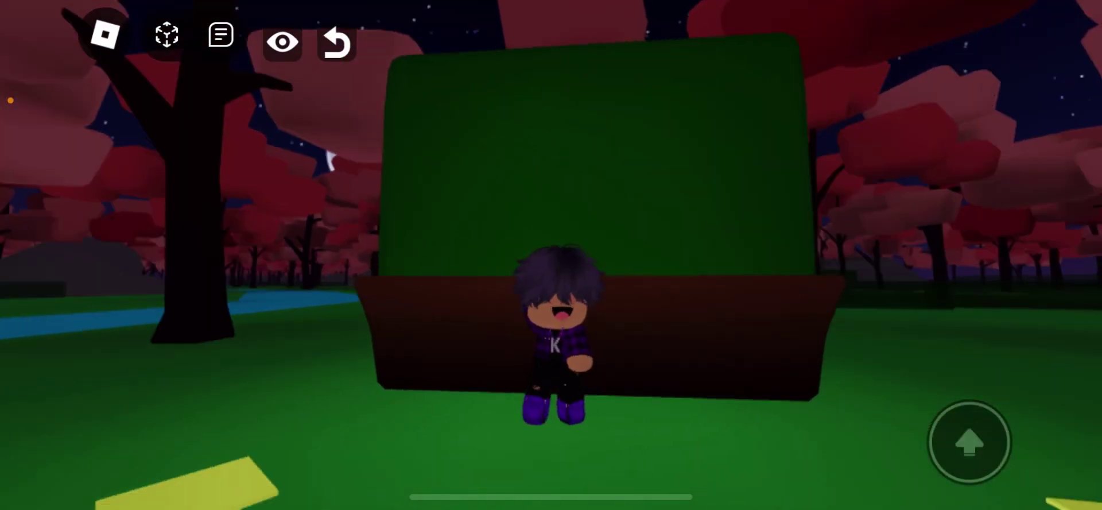